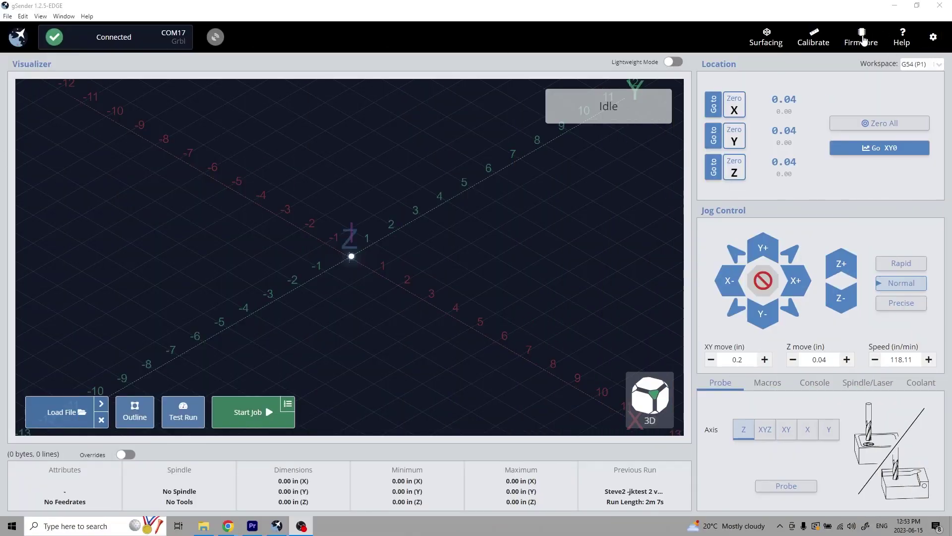
Flash GRBL onto the controller using the LongMill MK2 30x30 profile
click(861, 38)
click(573, 144)
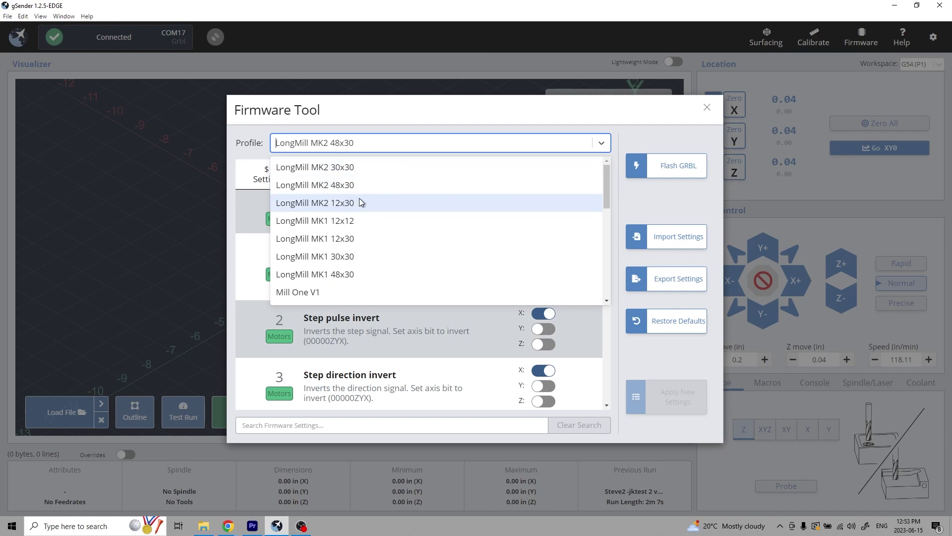
click(373, 167)
click(694, 166)
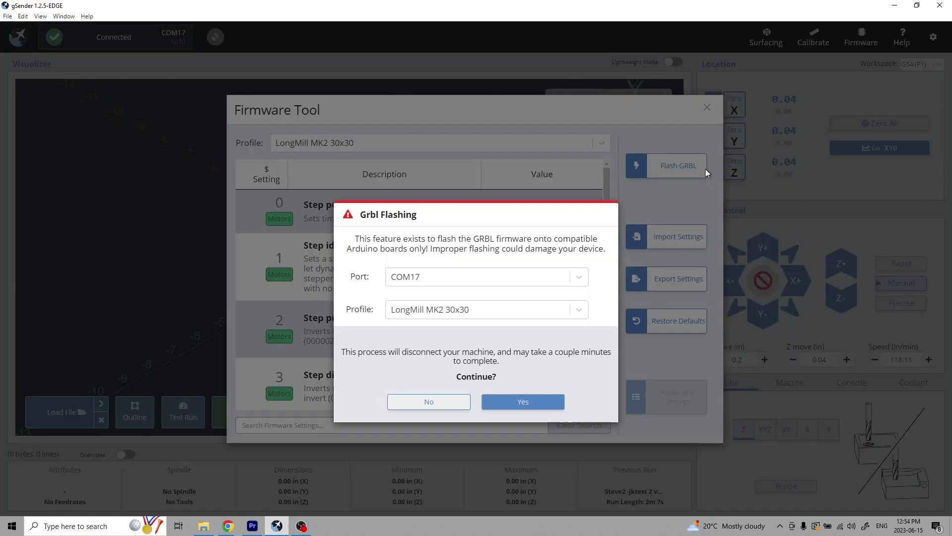
click(515, 413)
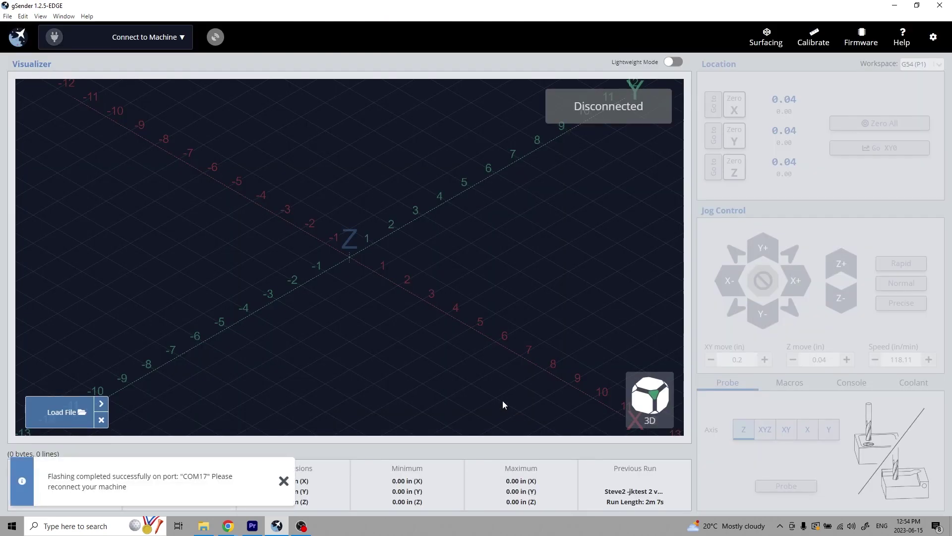
Reconnect to the machine on COM17 and restore the default firmware settings
mouse_move(144, 37)
click(159, 84)
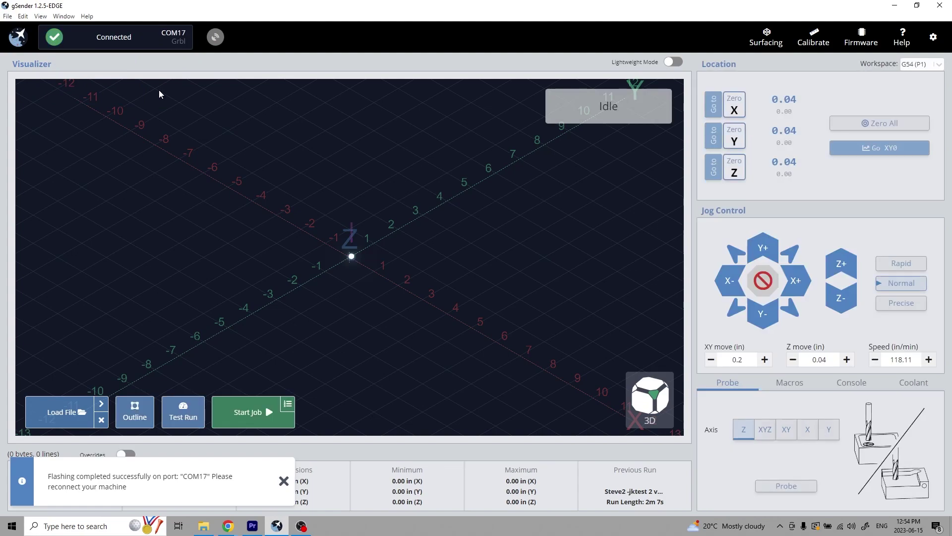
click(855, 44)
click(641, 322)
click(544, 320)
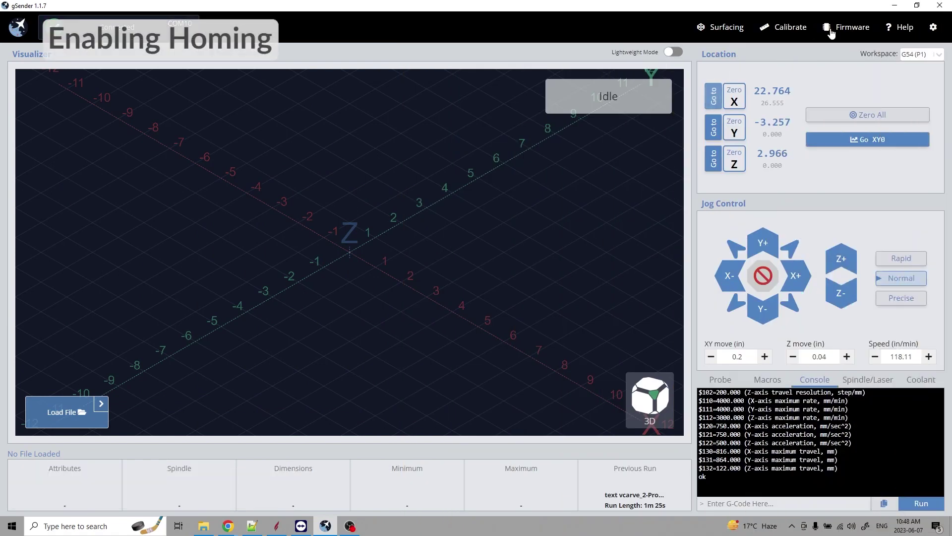
Enable $22 Homing cycle in the Firmware Tool and apply it to the controller
click(840, 28)
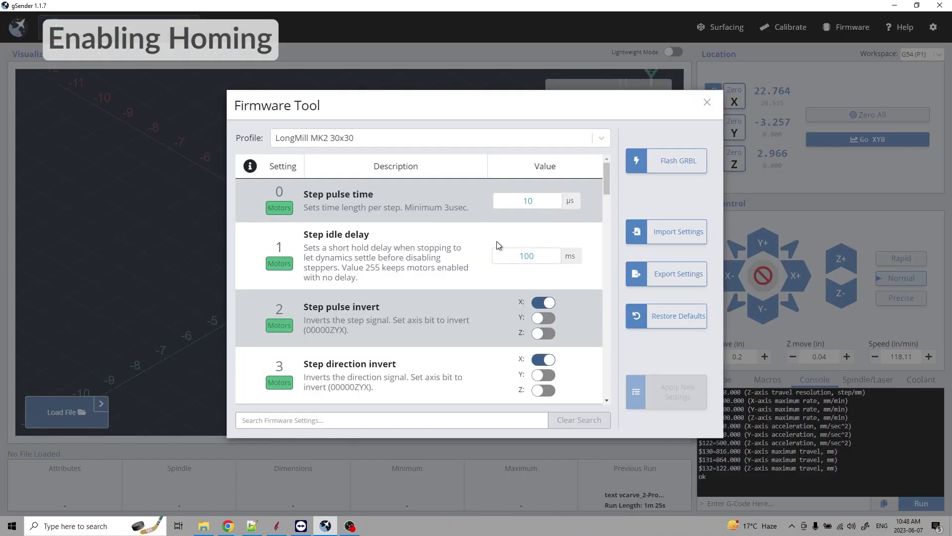
click(707, 102)
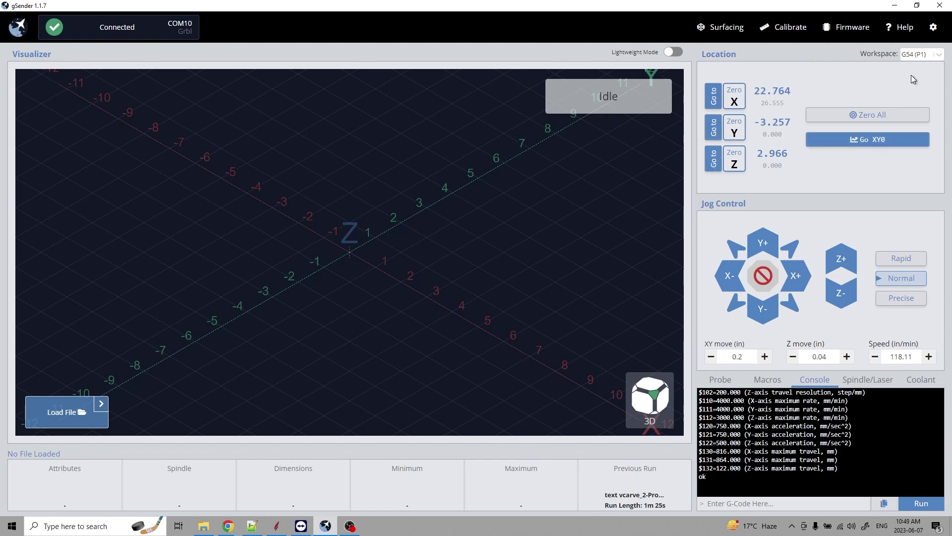
click(842, 28)
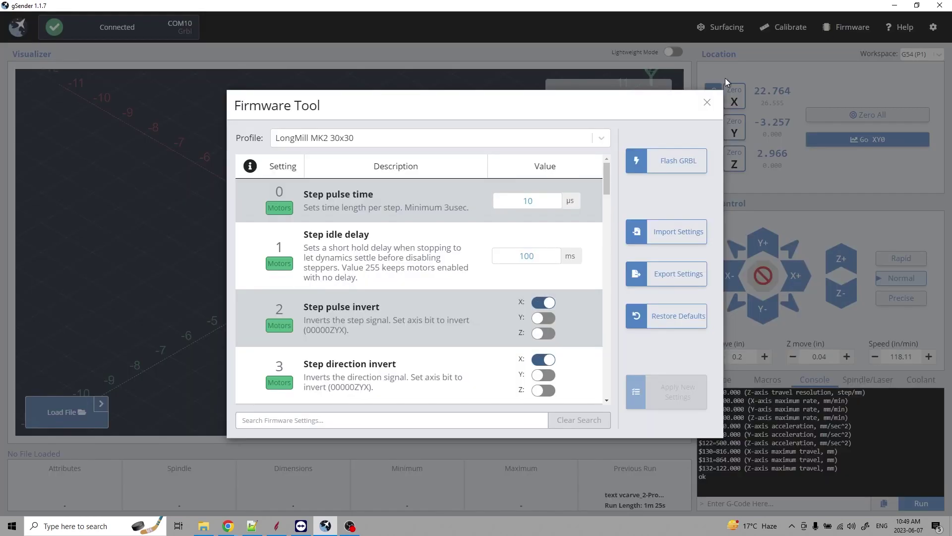
scroll(529, 303, down, 12)
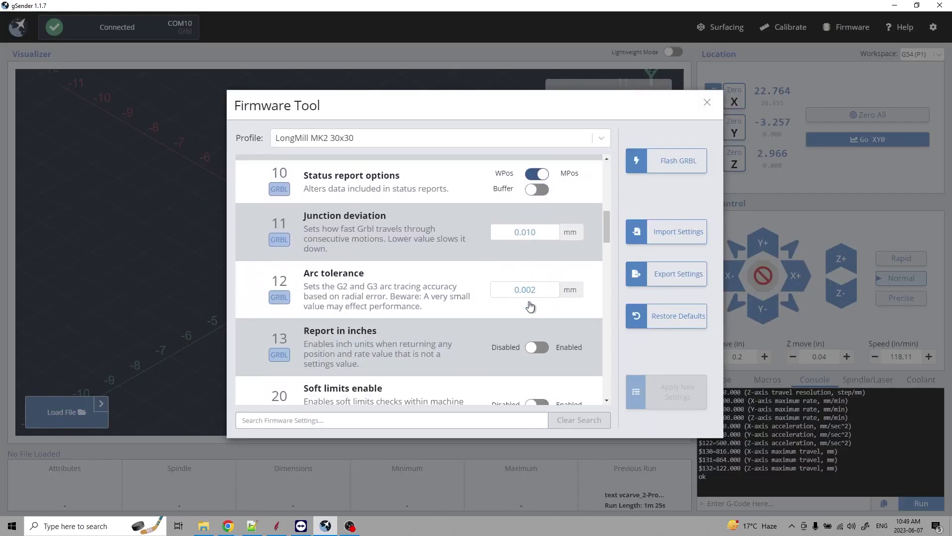
scroll(530, 304, down, 4)
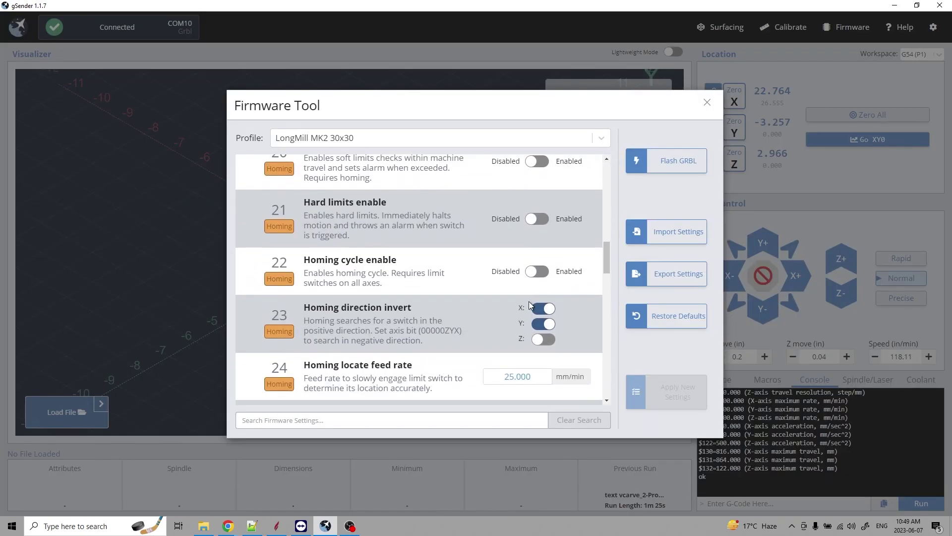
scroll(529, 301, down, 1)
scroll(528, 302, up, 1)
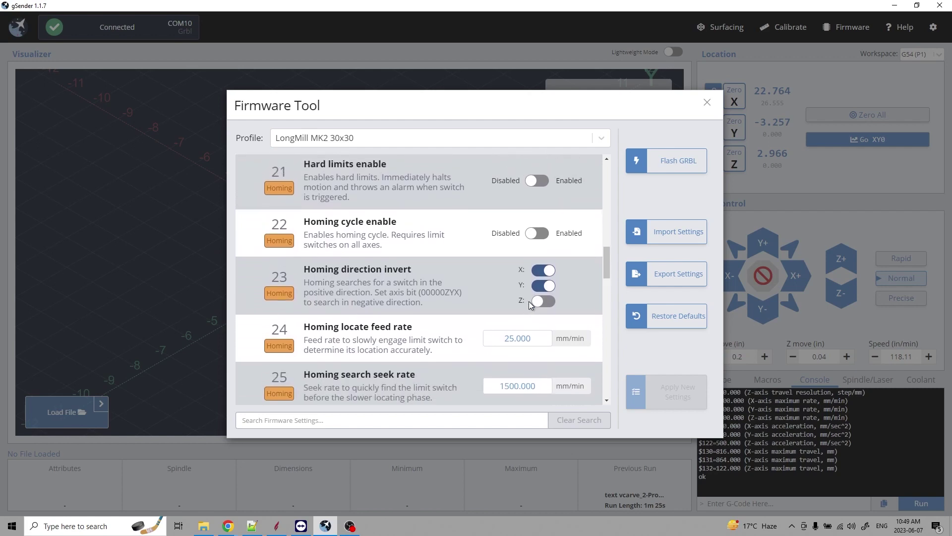
click(535, 234)
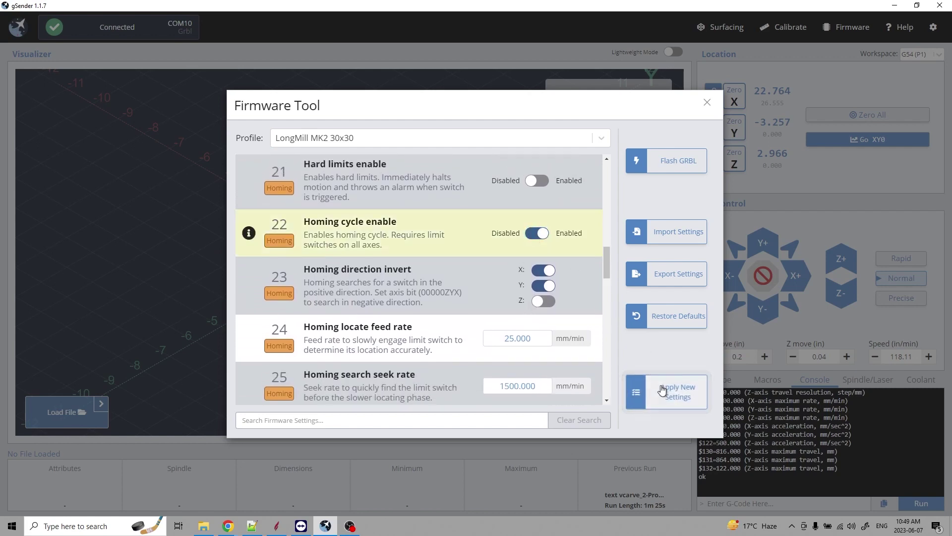
click(662, 390)
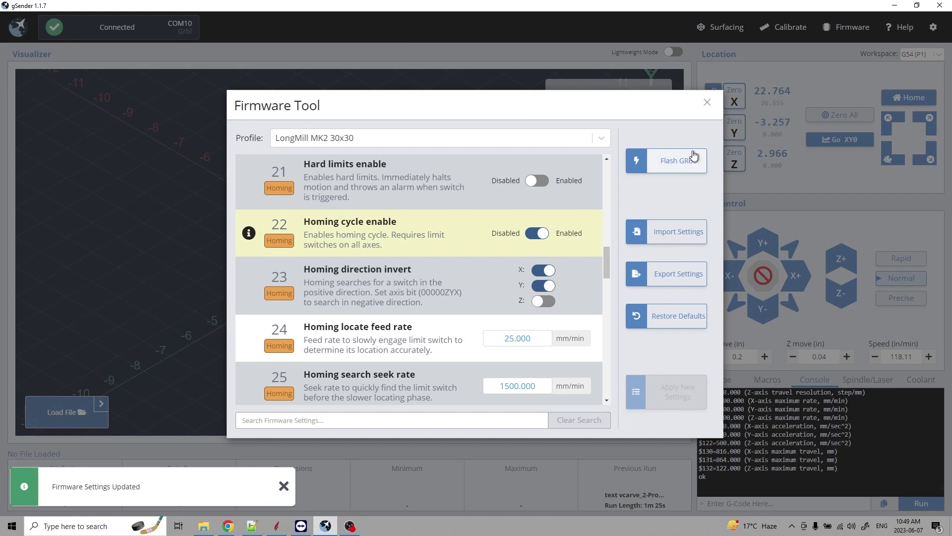
click(708, 103)
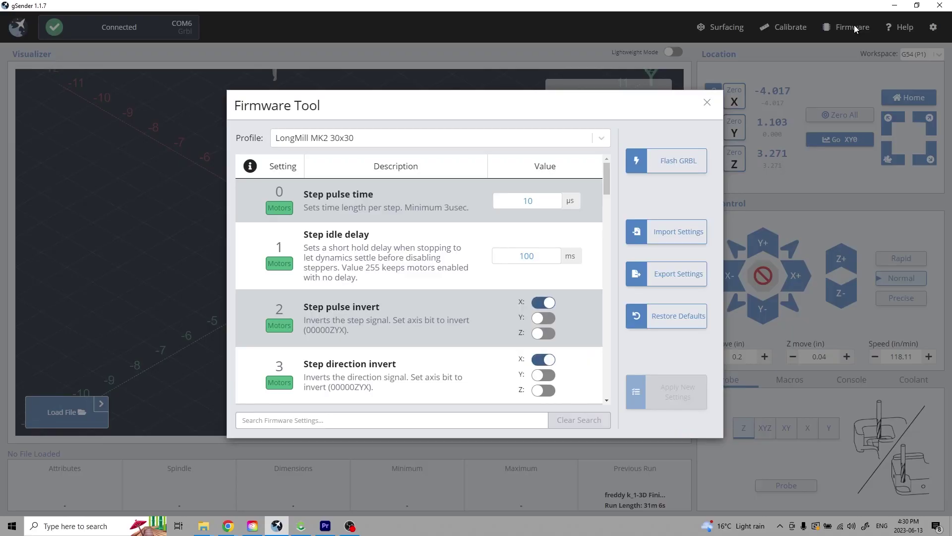
Enable hard limits in the firmware settings and apply the change
scroll(320, 356, down, 20)
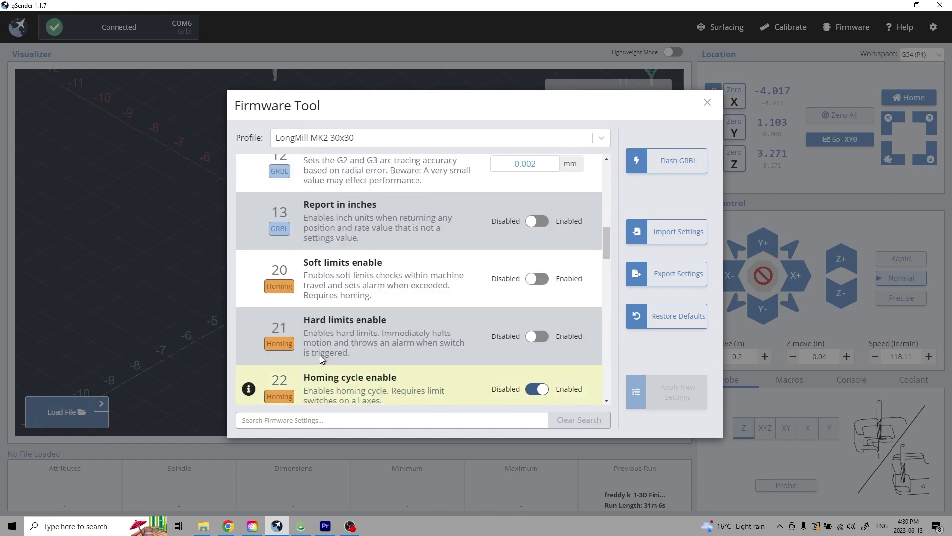
scroll(513, 177, up, 3)
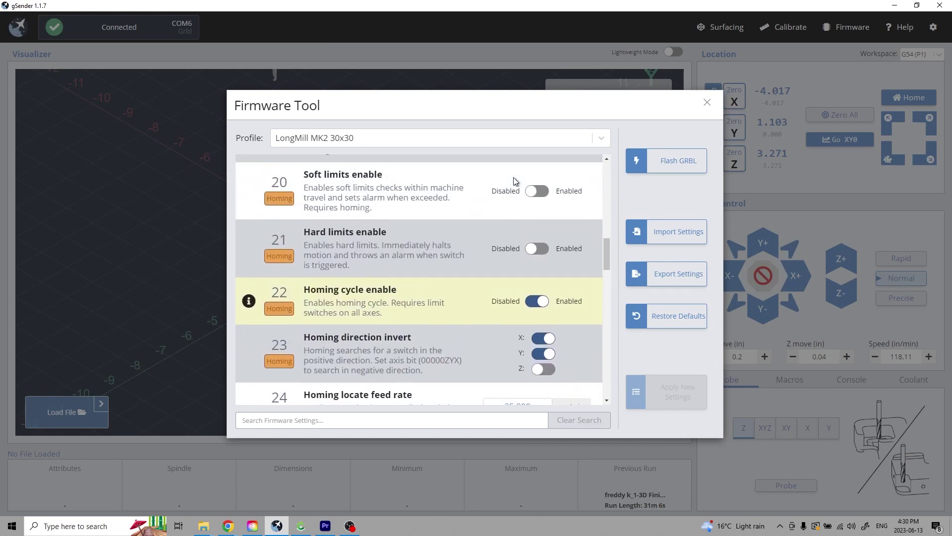
click(537, 257)
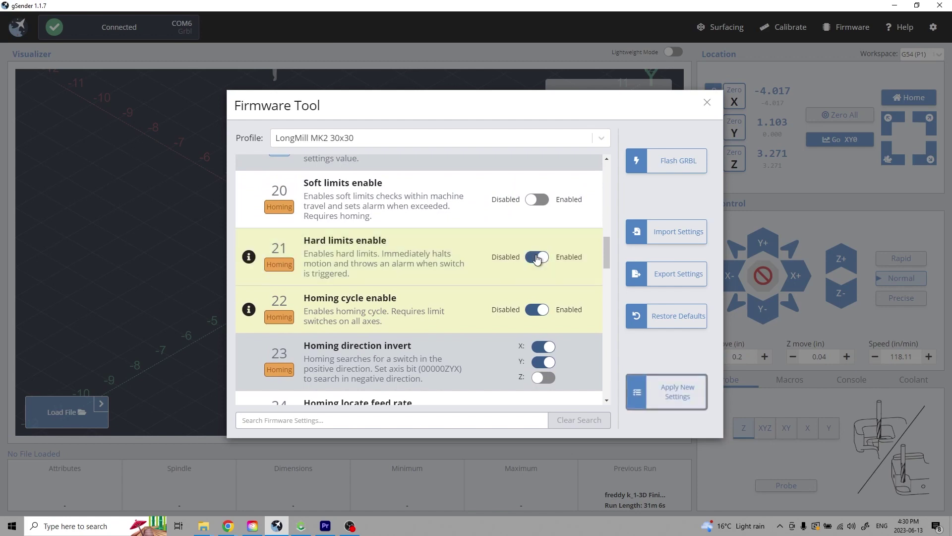
click(663, 394)
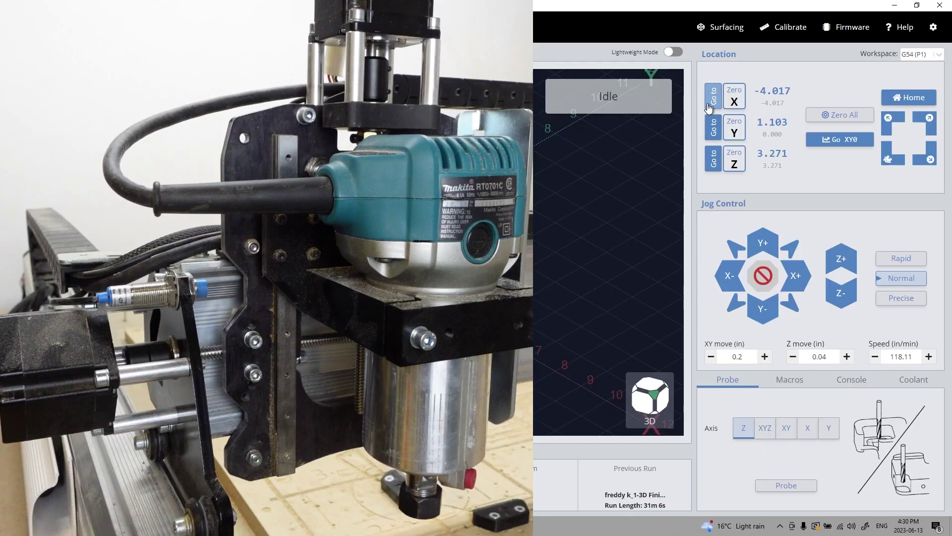
click(706, 106)
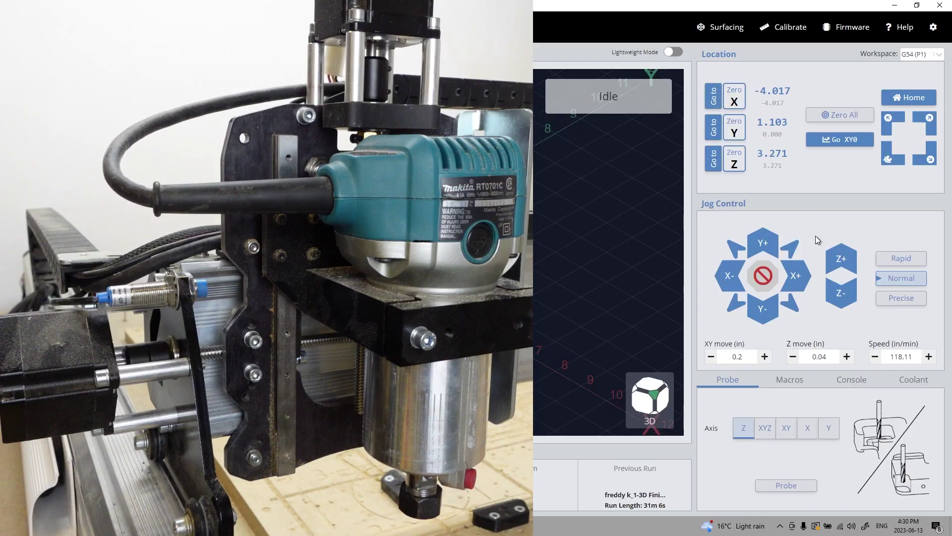
Jog Z up and X negative to test the limit switches, unlocking after each alarm
click(839, 261)
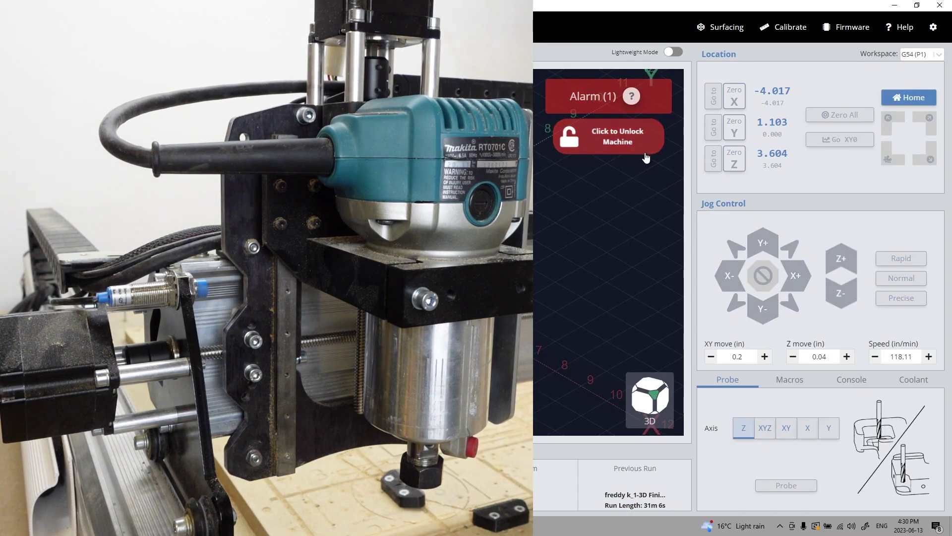
click(620, 140)
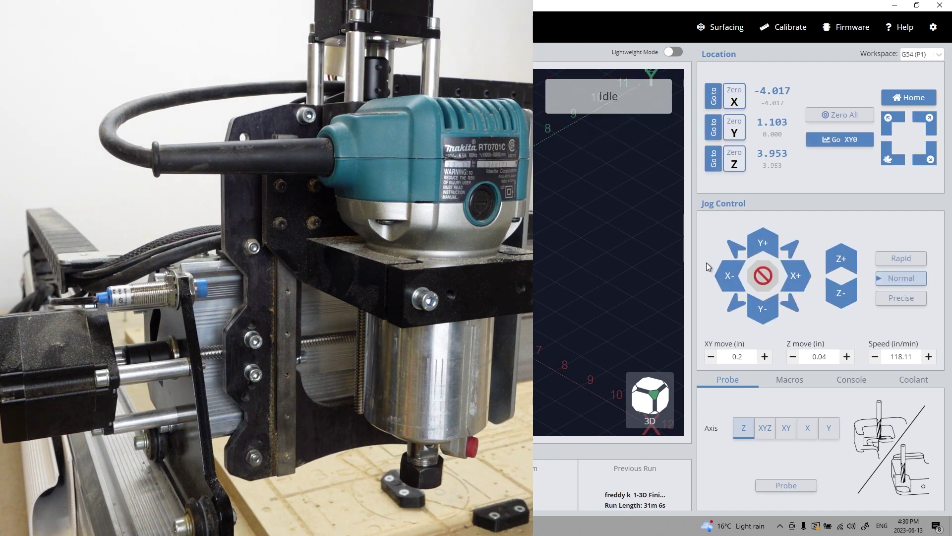
click(726, 281)
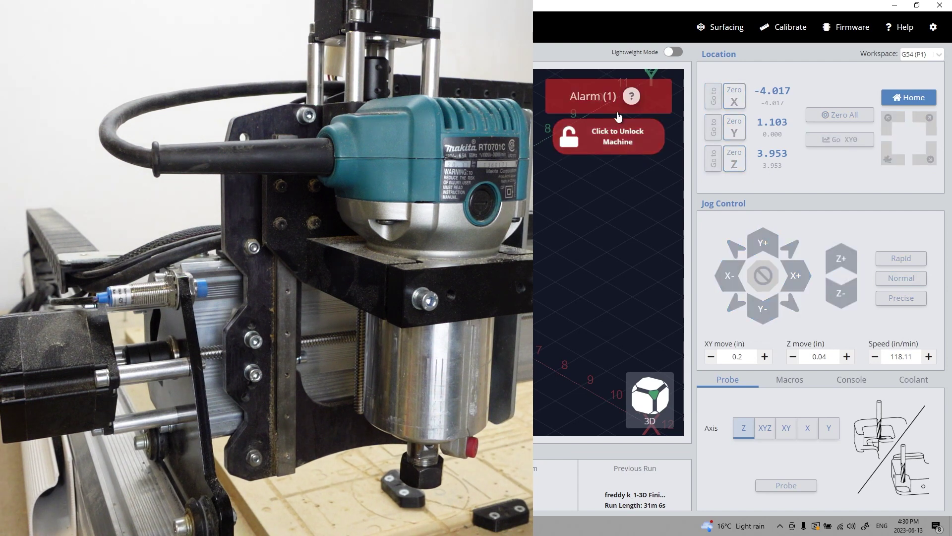
click(623, 135)
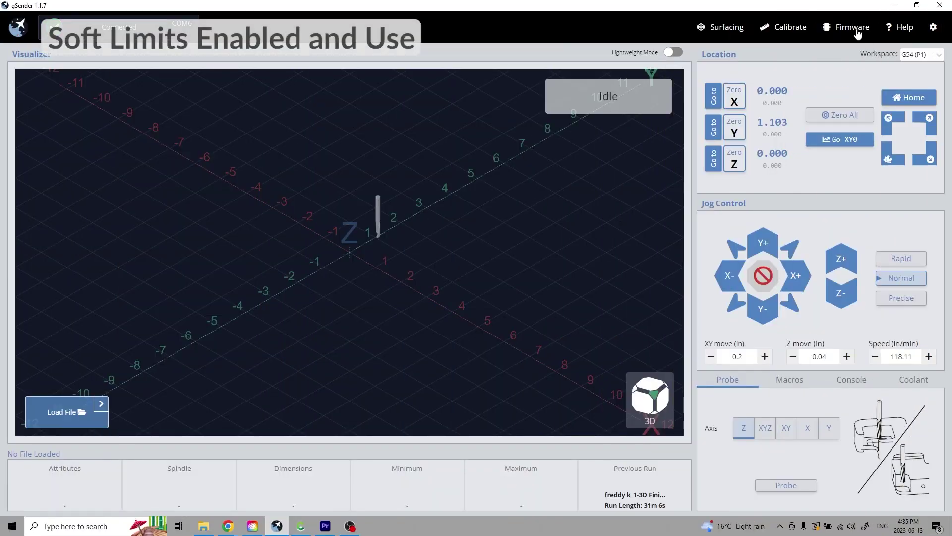
Enable $20 Soft limits in the firmware settings and apply it
click(852, 28)
scroll(449, 306, down, 4)
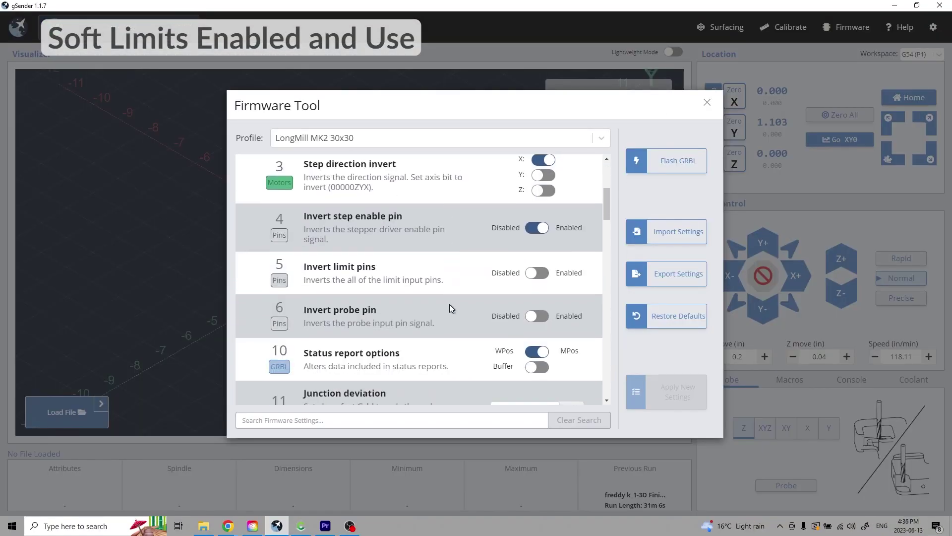
scroll(449, 306, down, 8)
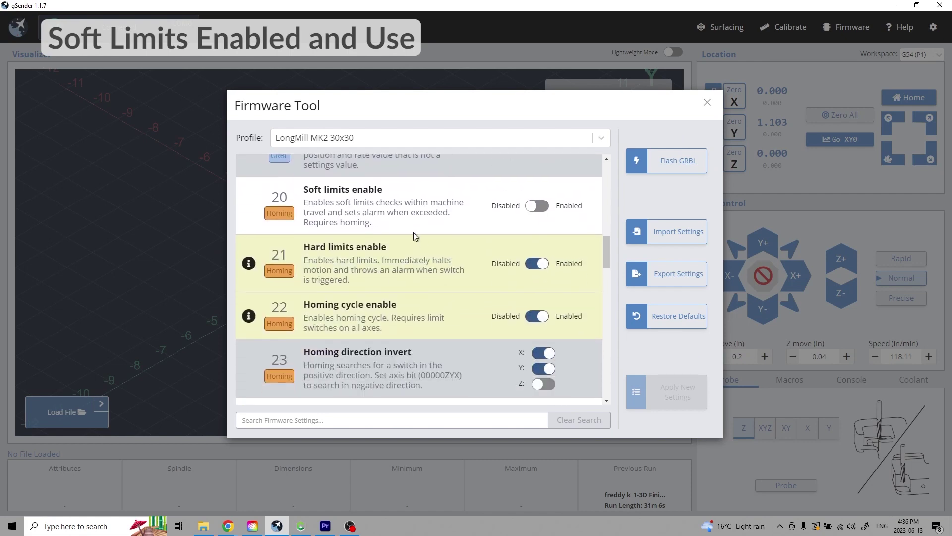
click(539, 211)
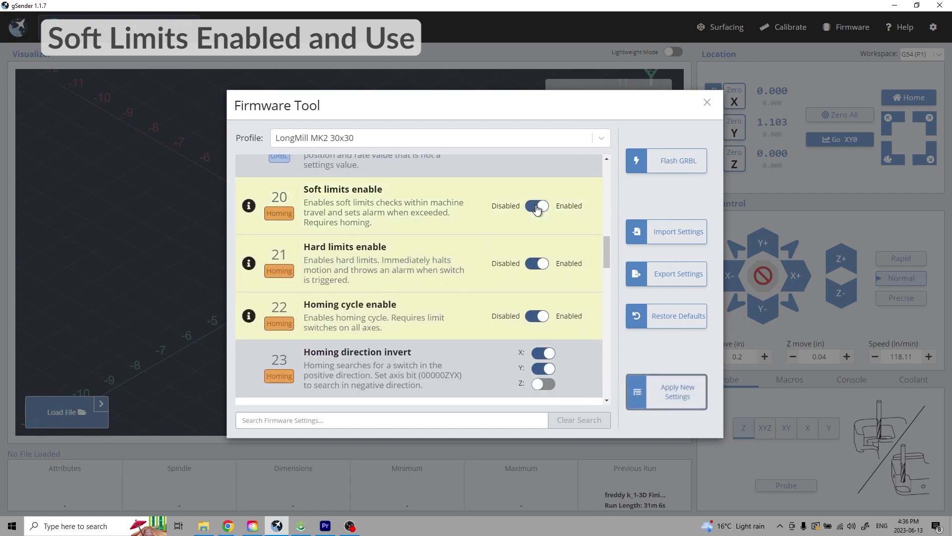
click(672, 405)
Set $130 X-axis maximum travel to 300 mm and apply it
scroll(436, 347, down, 2)
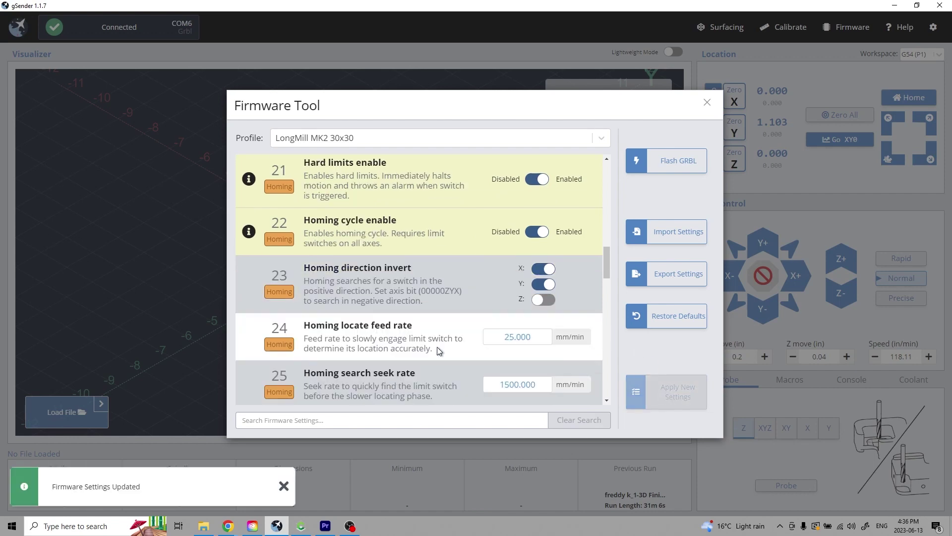
scroll(436, 347, down, 13)
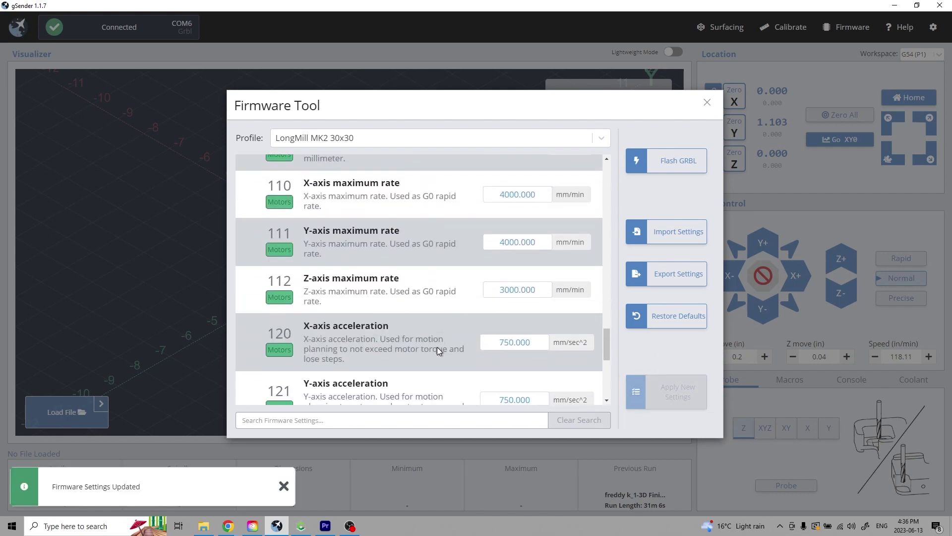
scroll(436, 346, down, 5)
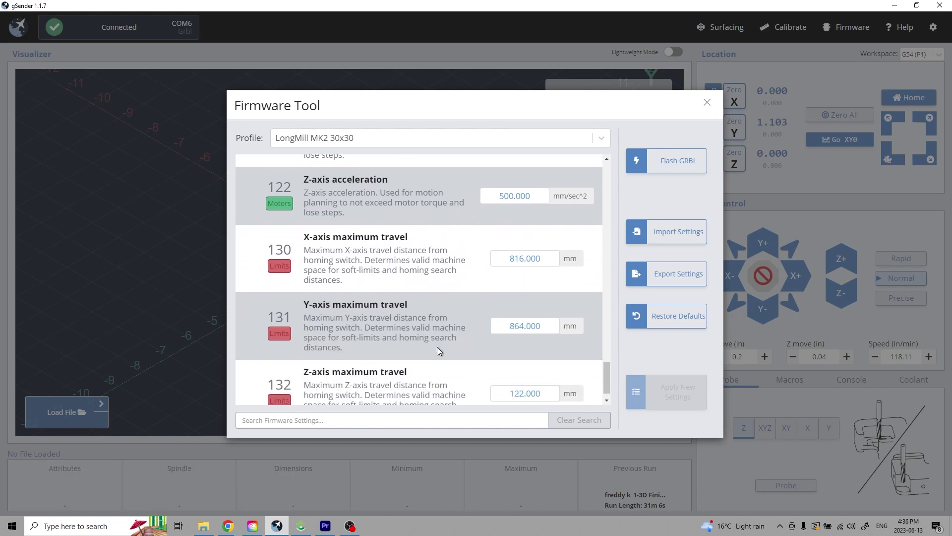
scroll(437, 347, down, 1)
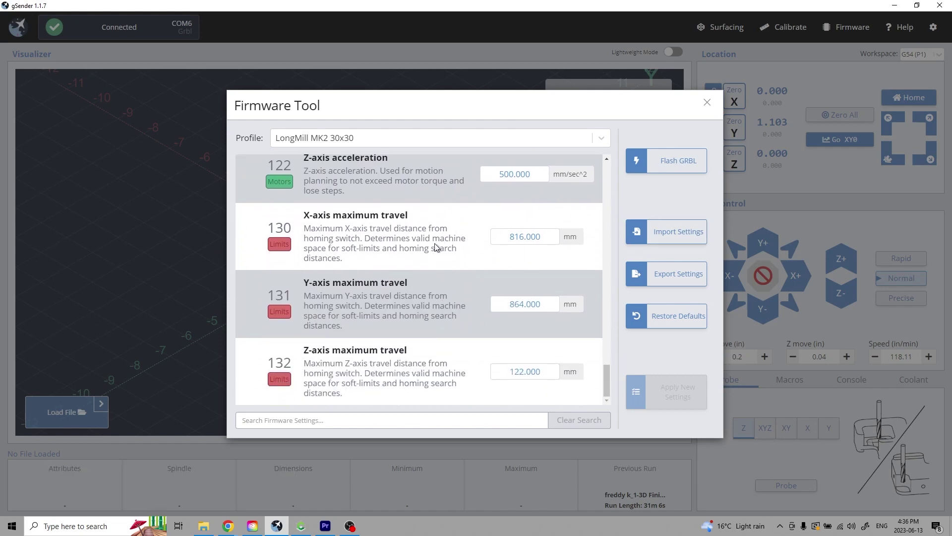
double_click(526, 242)
text(300)
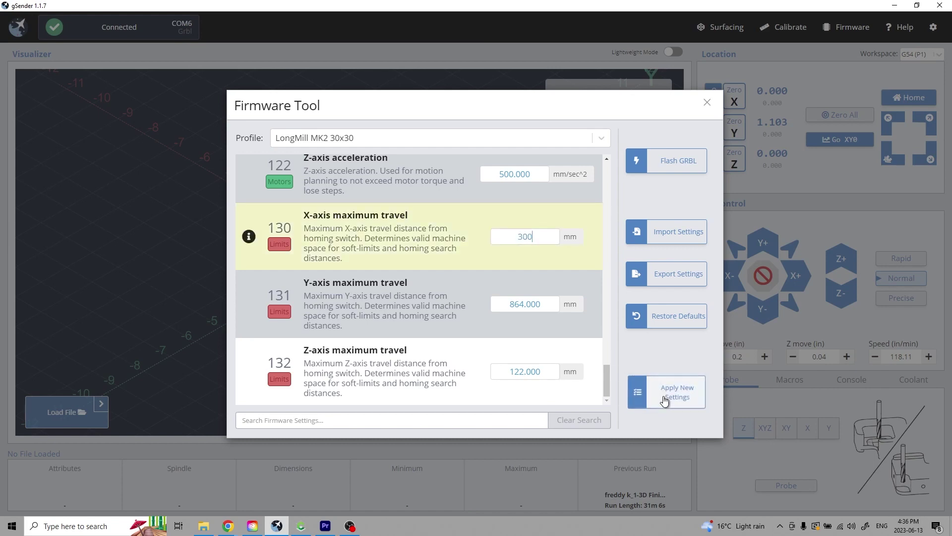
click(666, 400)
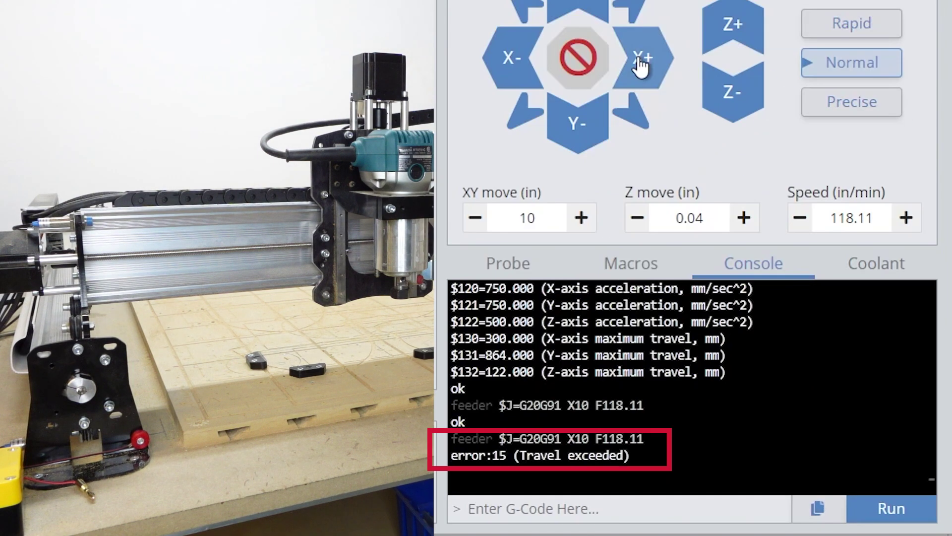
Repeat the 10-inch X jog twice to trigger the soft limit error
click(640, 64)
click(640, 64)
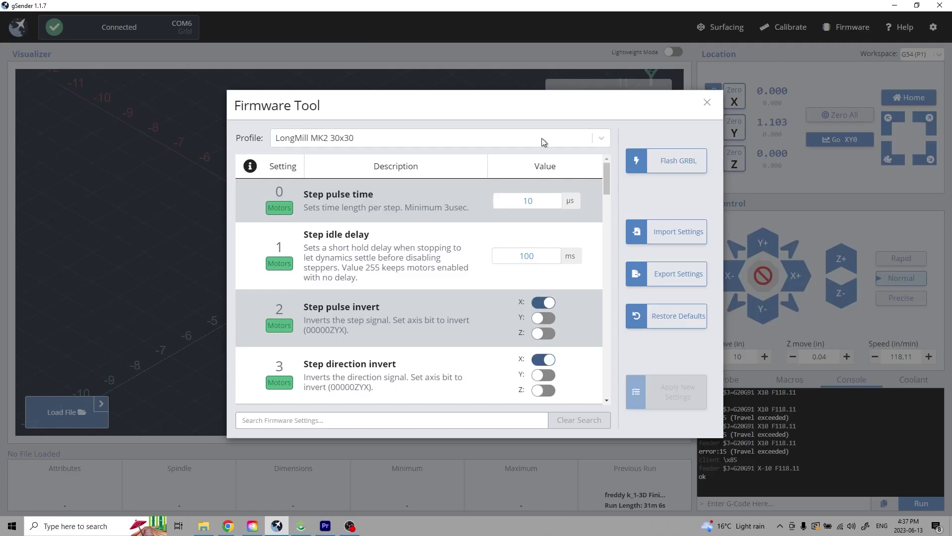
Set $130 X-axis maximum travel back to 816 mm and apply it
scroll(411, 291, down, 10)
scroll(411, 291, down, 15)
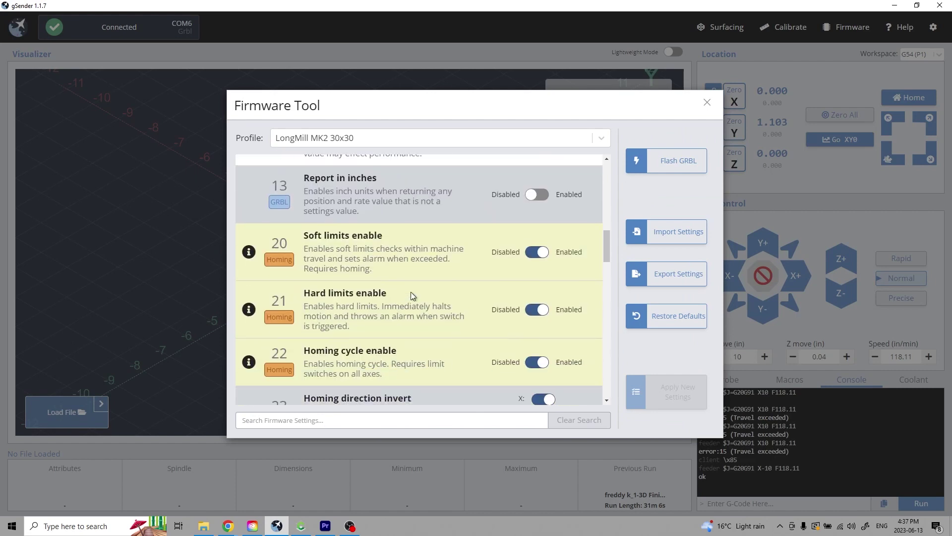
scroll(411, 291, down, 5)
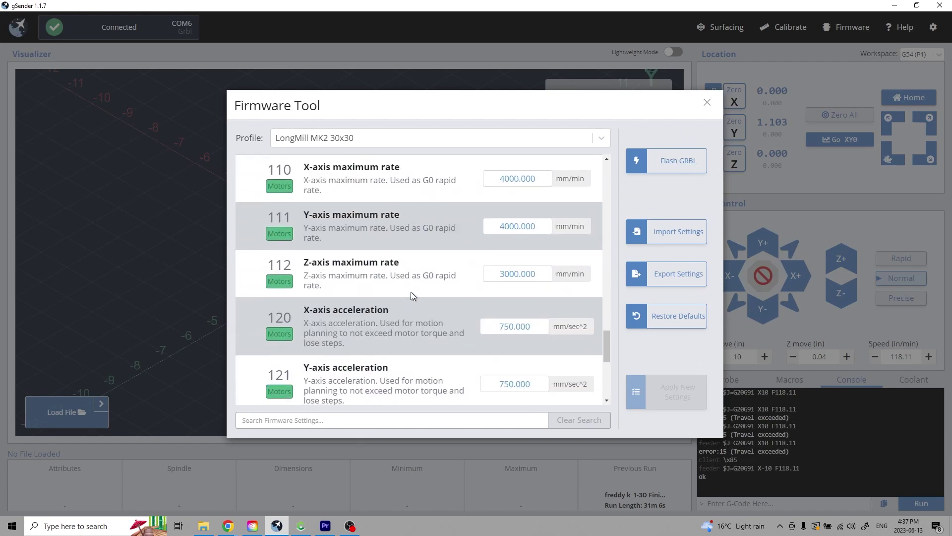
double_click(507, 291)
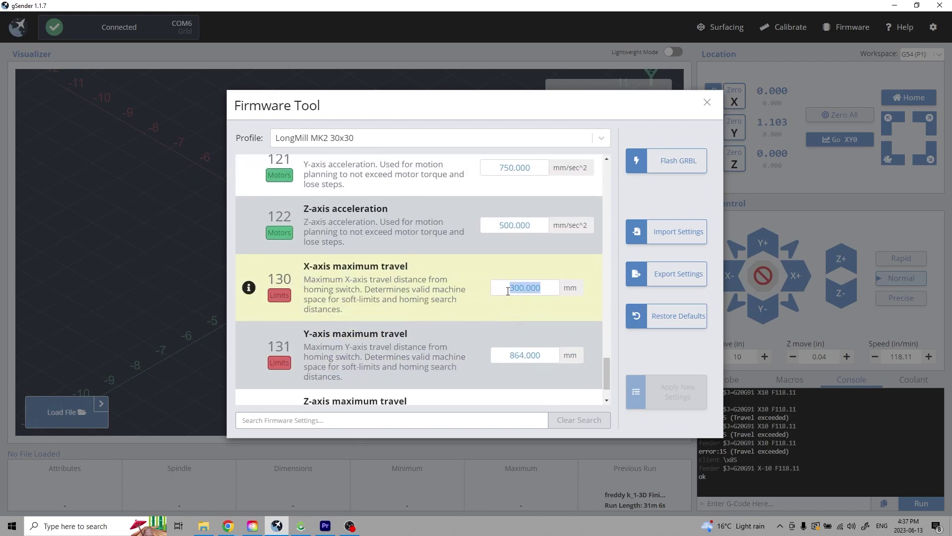
text(816)
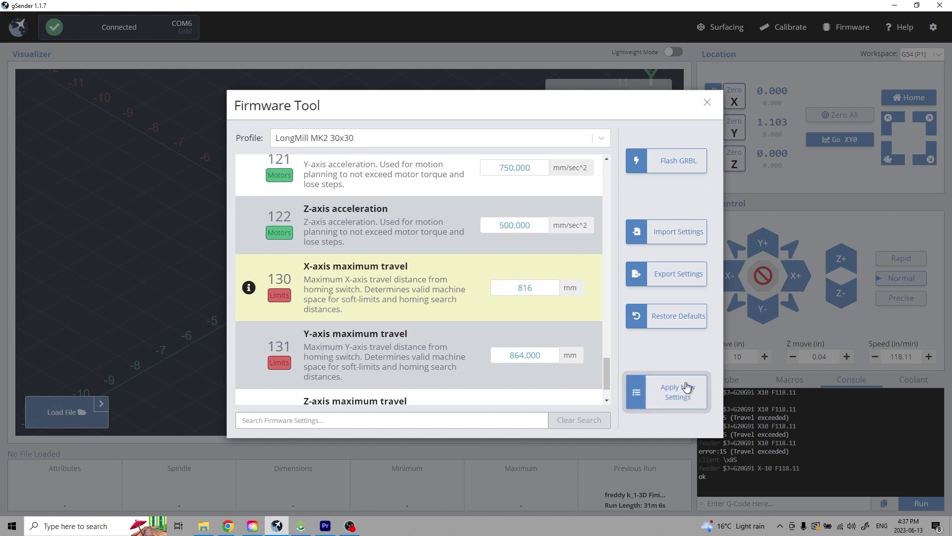
click(686, 391)
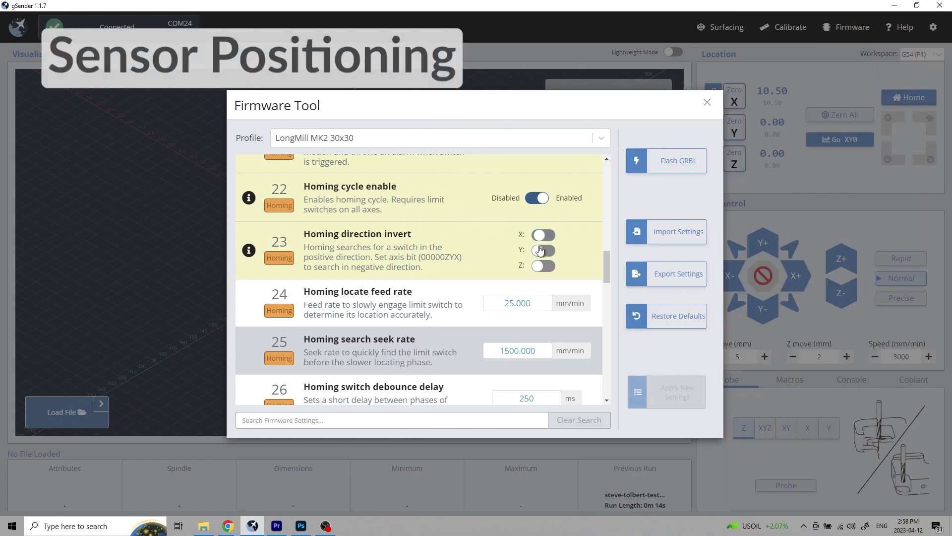
Enable Y homing direction invert alongside X, leaving Z off, and apply the settings
click(540, 251)
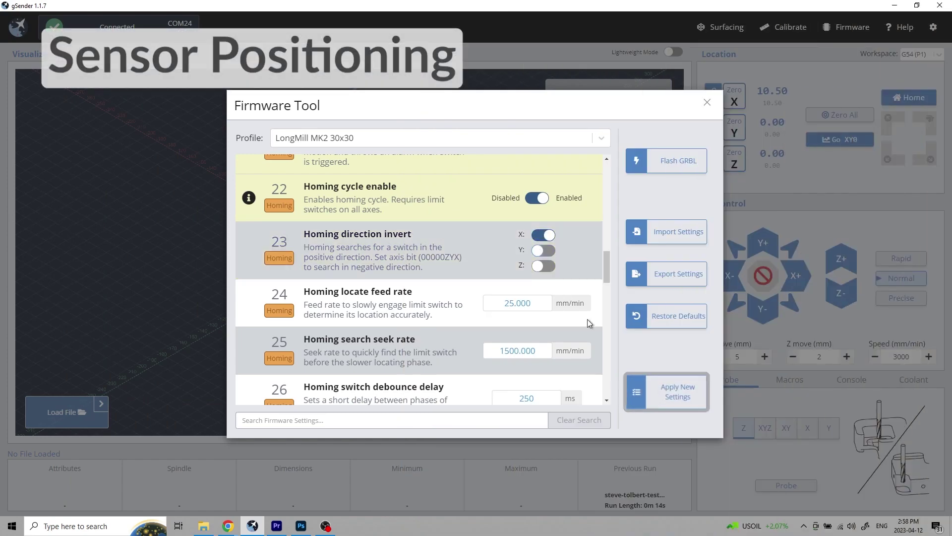
click(665, 389)
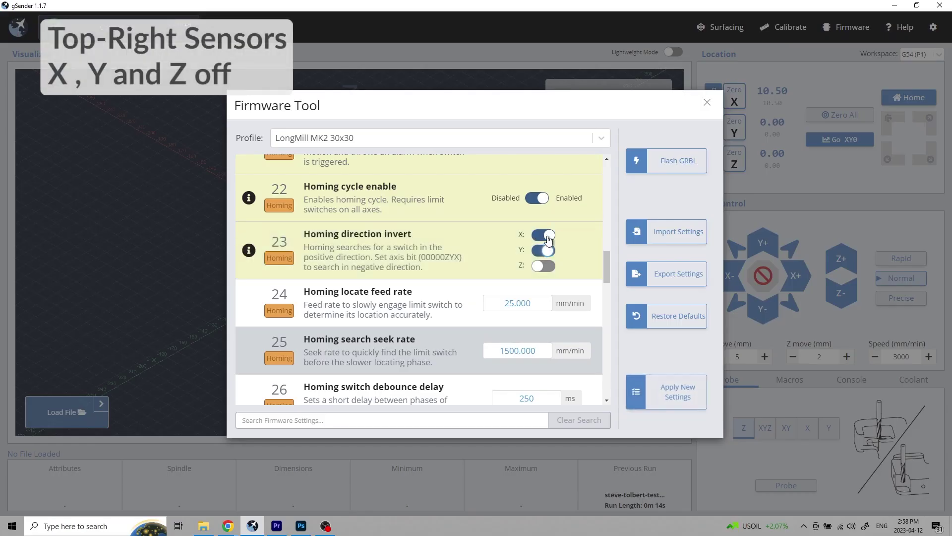
click(677, 387)
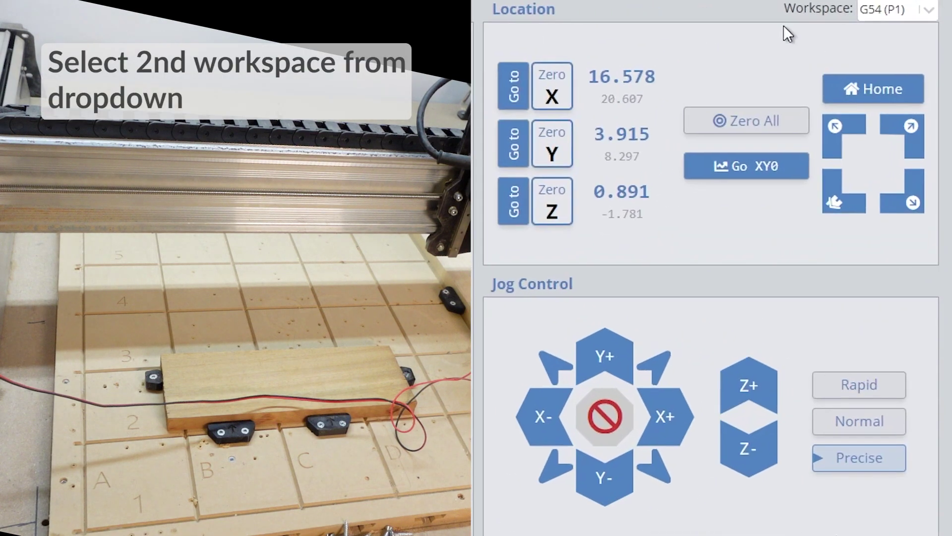
Select the G55 workspace from the Workspace list
click(934, 15)
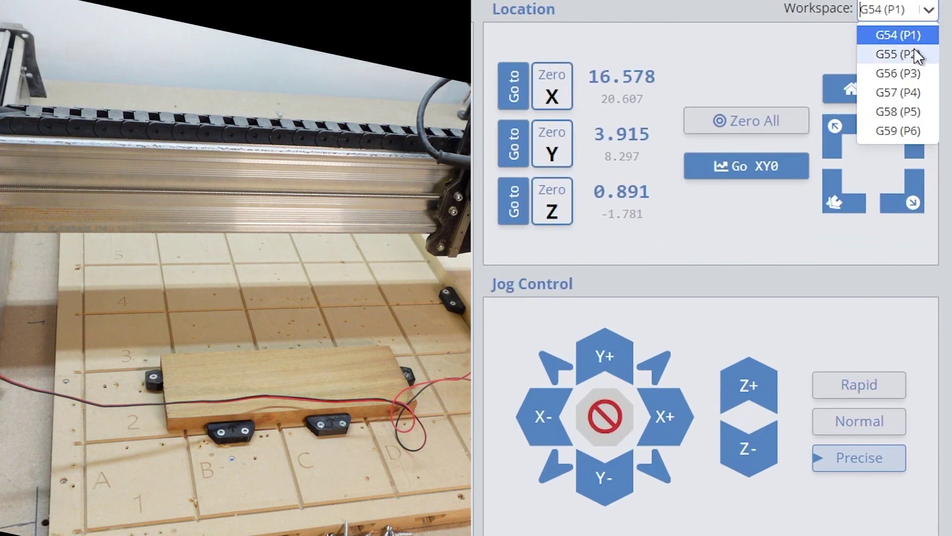
click(914, 49)
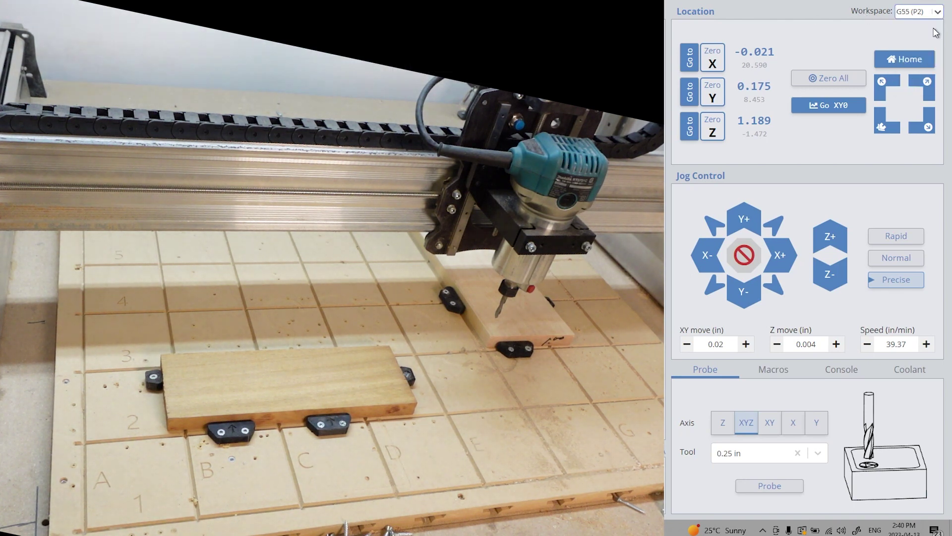
Send the router to the workspace XY origin, then switch to workspace G55
click(837, 114)
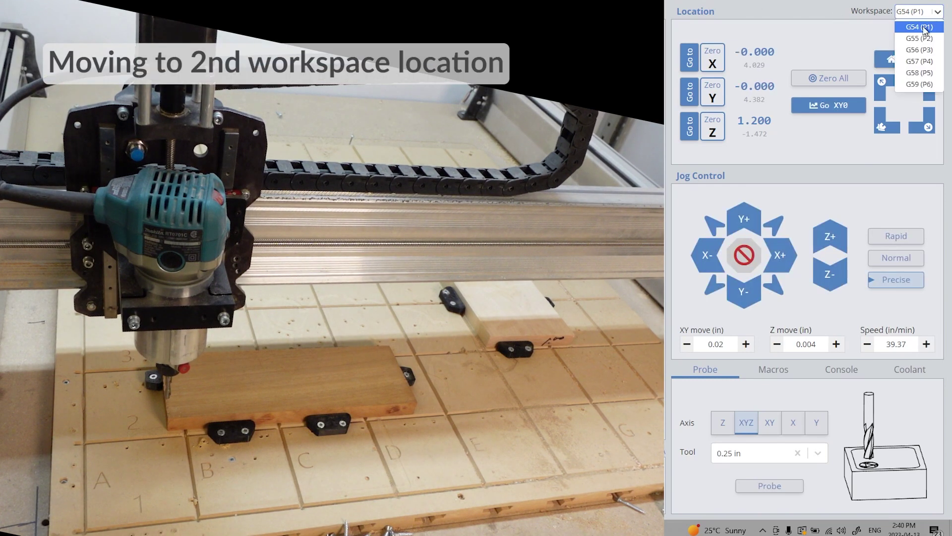
click(926, 39)
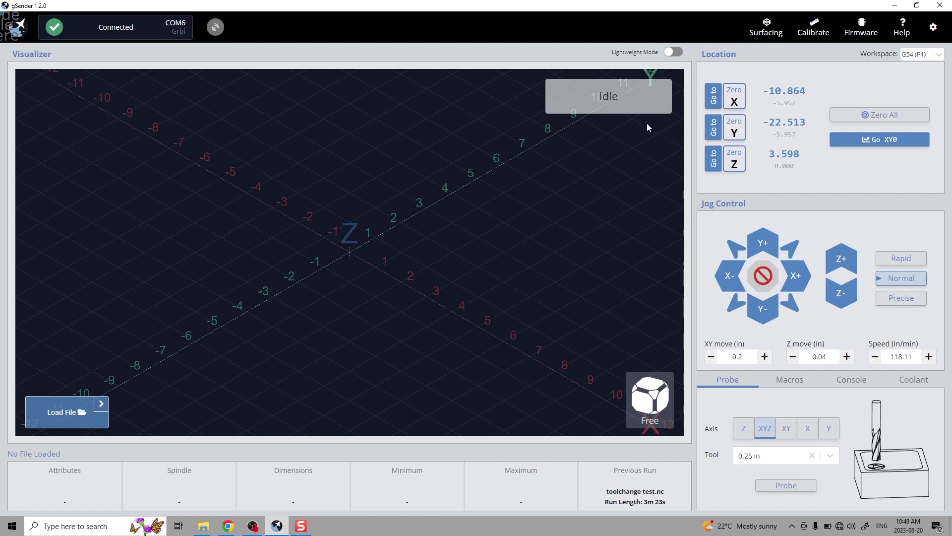
click(811, 30)
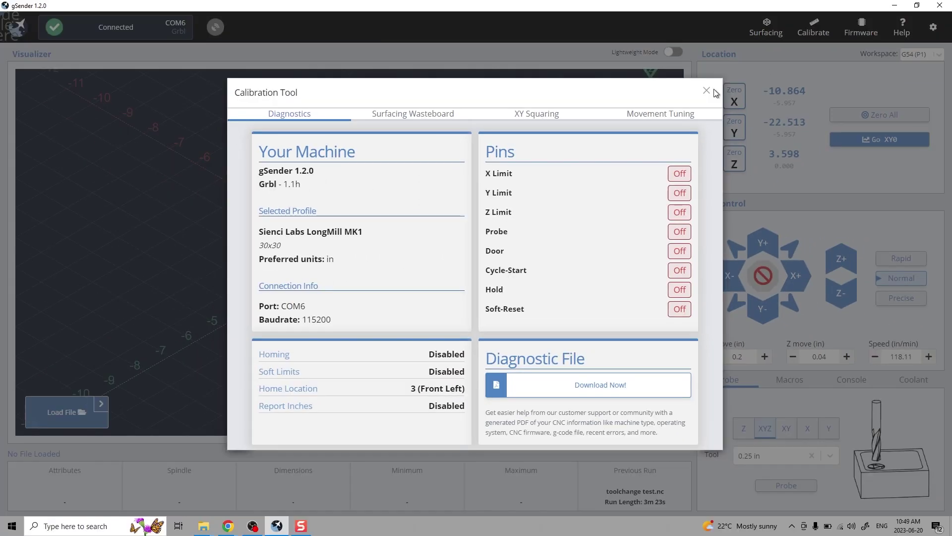
click(706, 91)
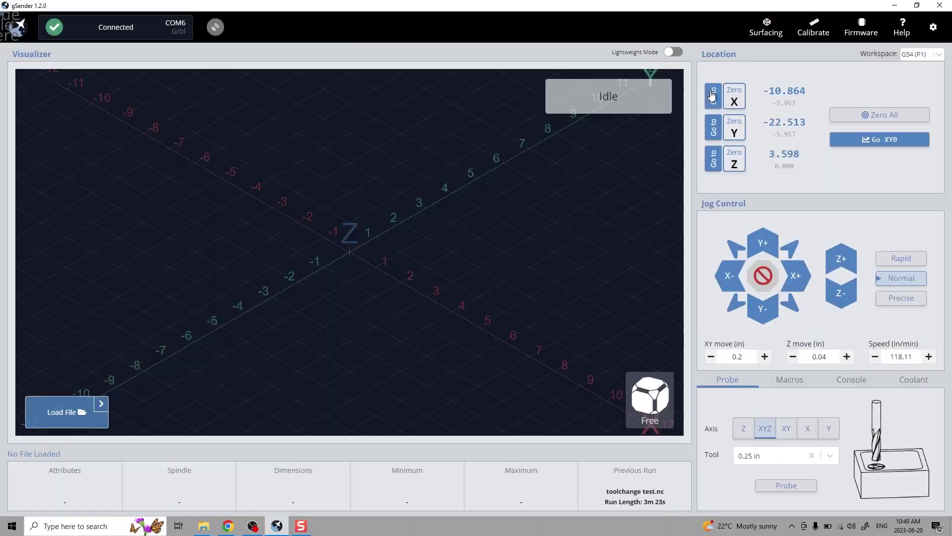
Enable $22 homing cycle, $21 hard limits and $20 soft limits, then apply them
click(855, 35)
scroll(460, 296, down, 10)
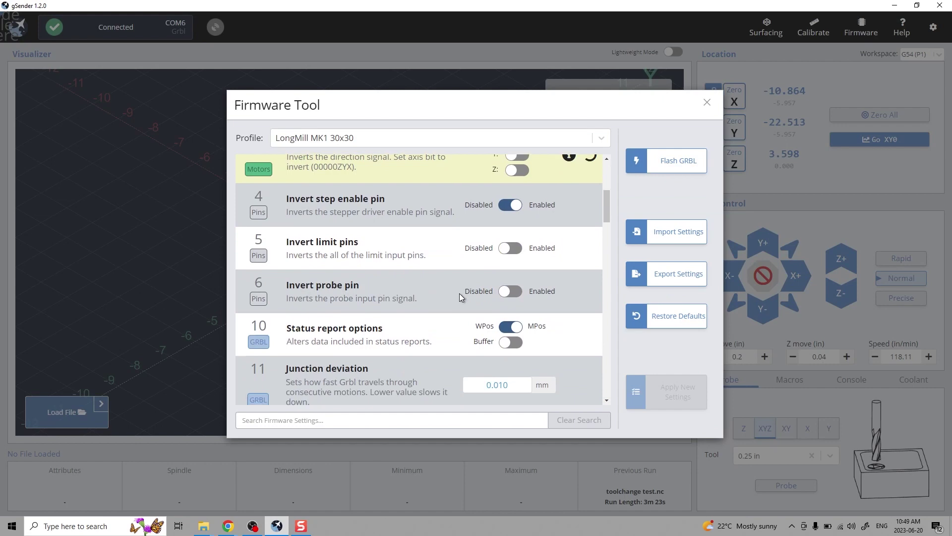
scroll(460, 296, down, 4)
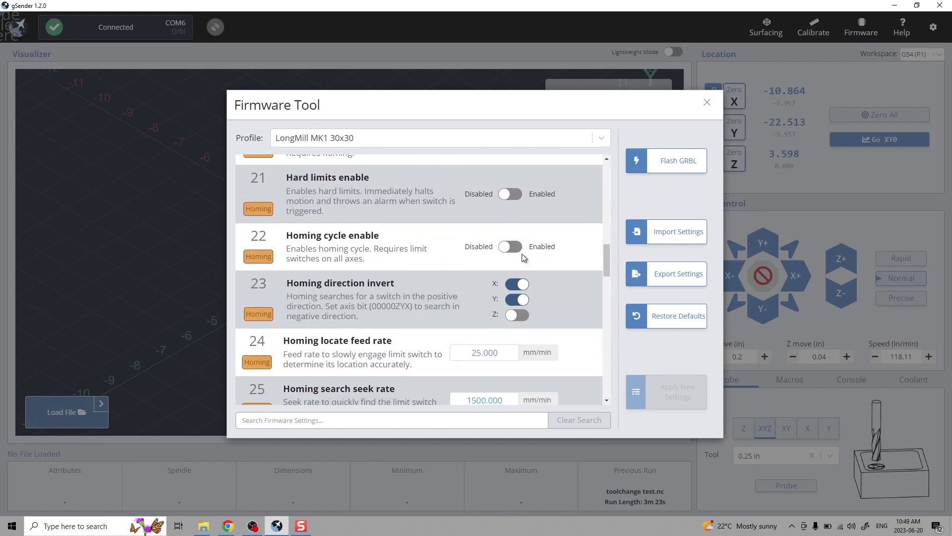
click(507, 247)
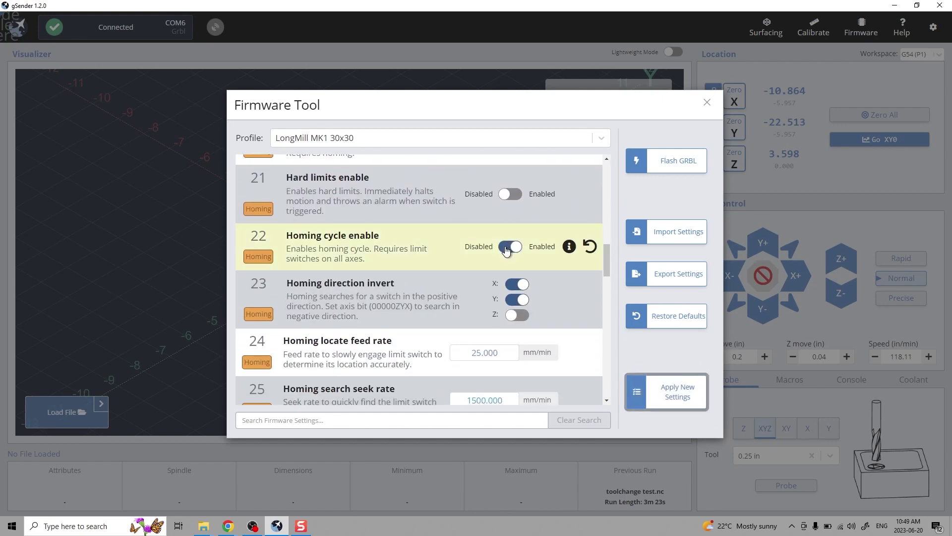
click(508, 197)
scroll(505, 200, up, 2)
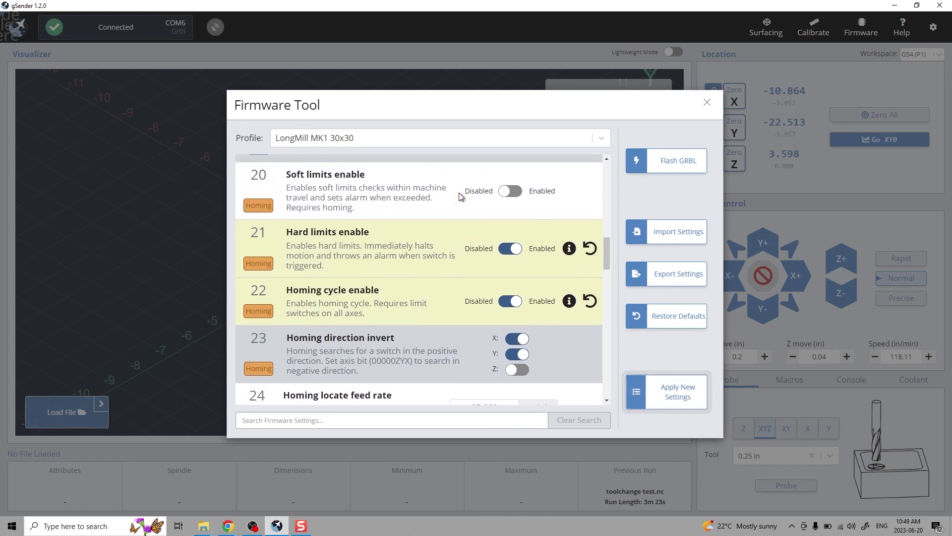
click(503, 221)
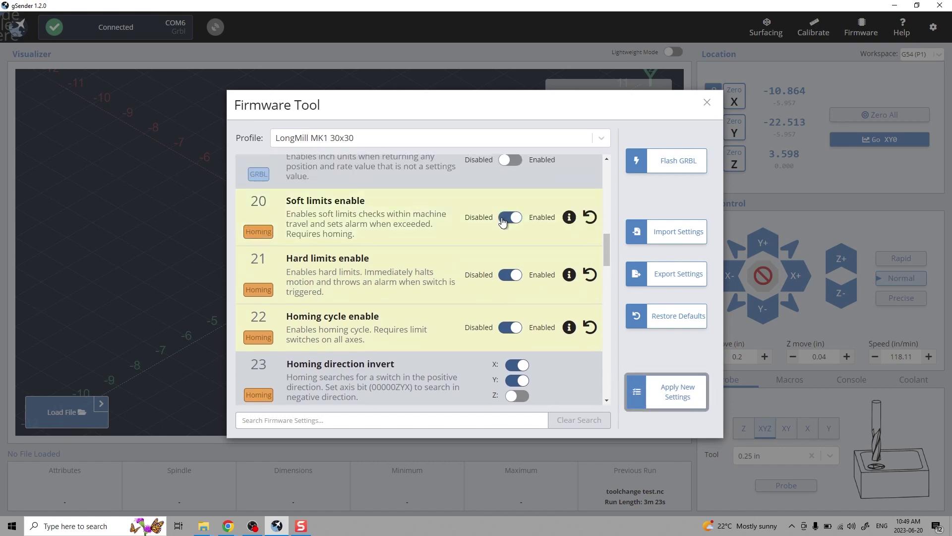
click(649, 387)
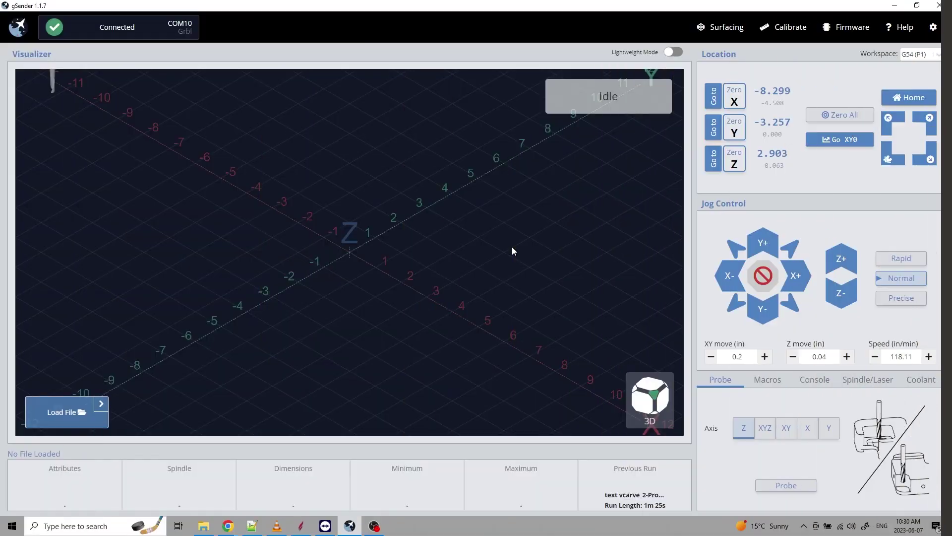
Start the homing cycle from the Location panel's Home button to clear Alarm 9
click(912, 98)
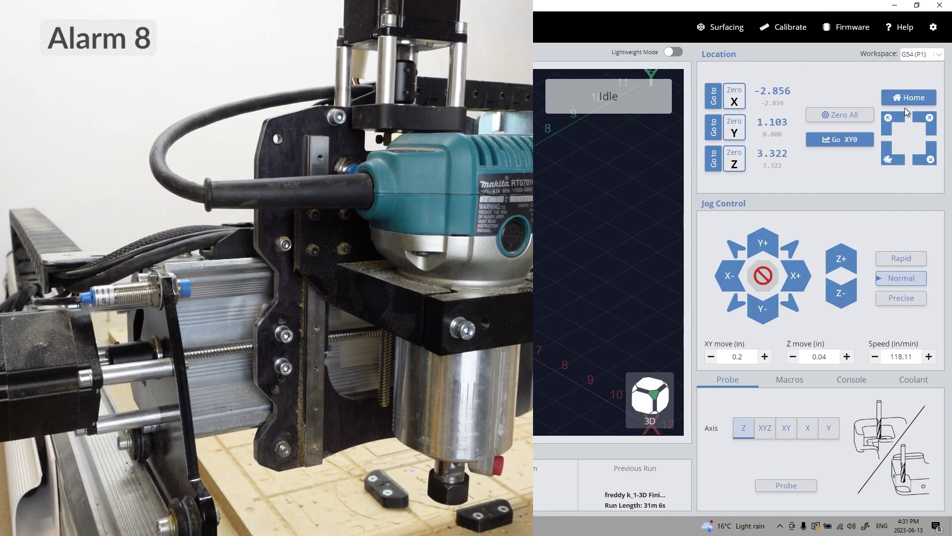
Home again, unlock the machine out of Alarm 8, and open the Firmware Tool
click(903, 98)
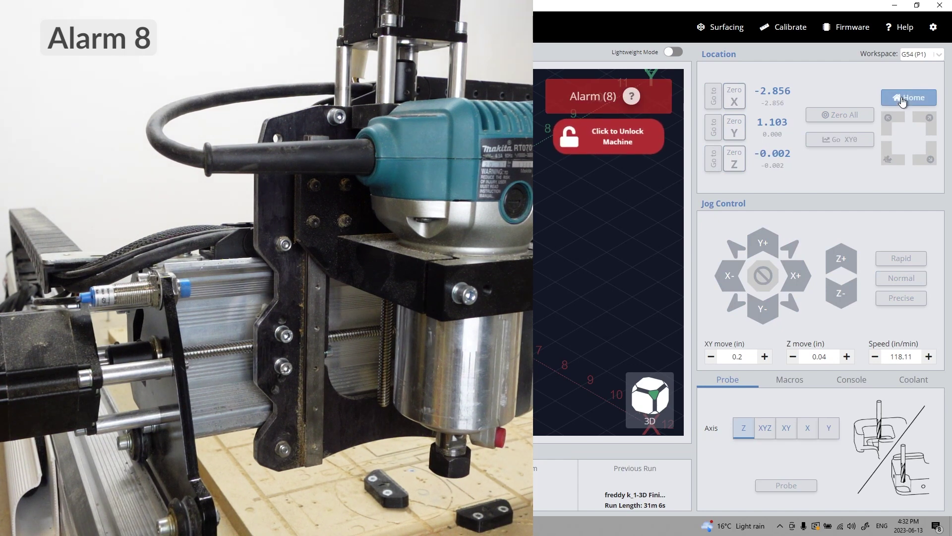
click(614, 142)
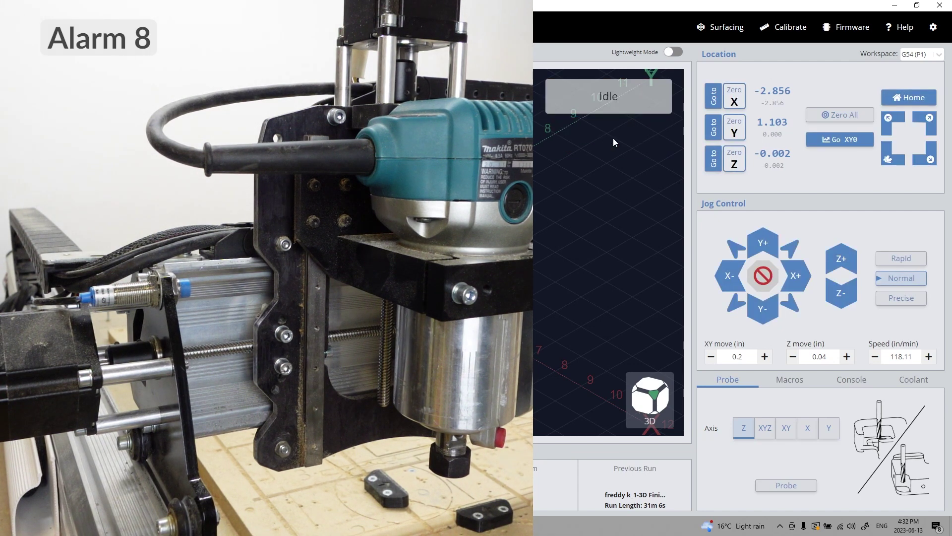
click(845, 30)
Apply a 1.000 mm homing switch pull-off distance ($27) and close the Firmware Tool
scroll(396, 284, down, 15)
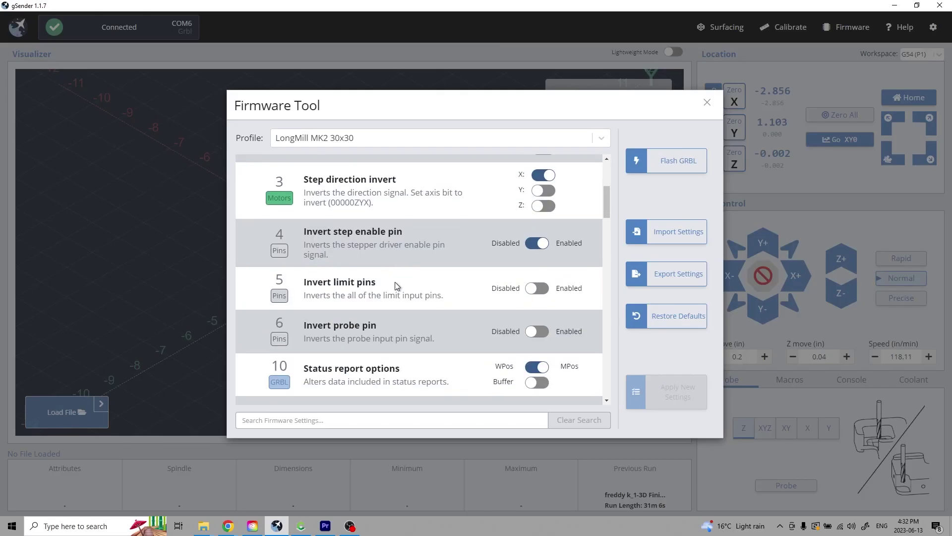
scroll(394, 282, down, 5)
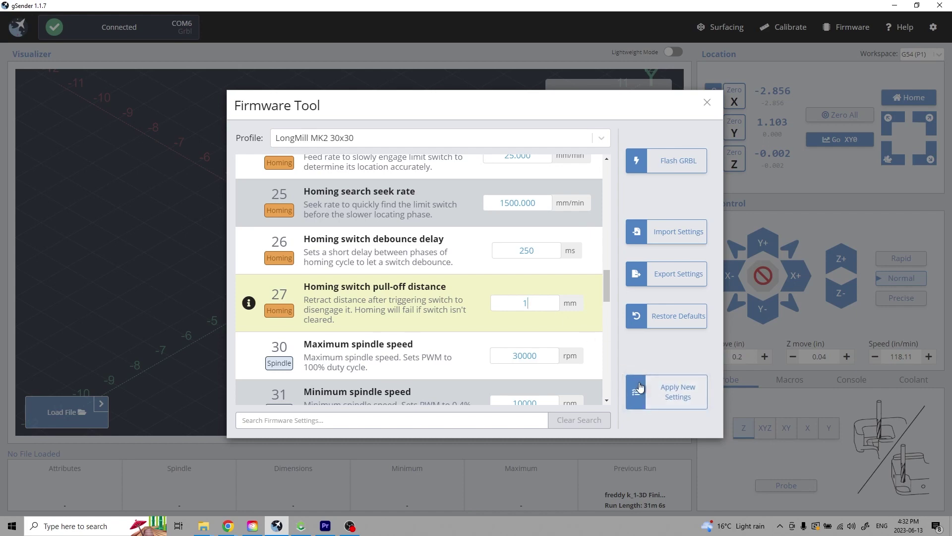
click(640, 387)
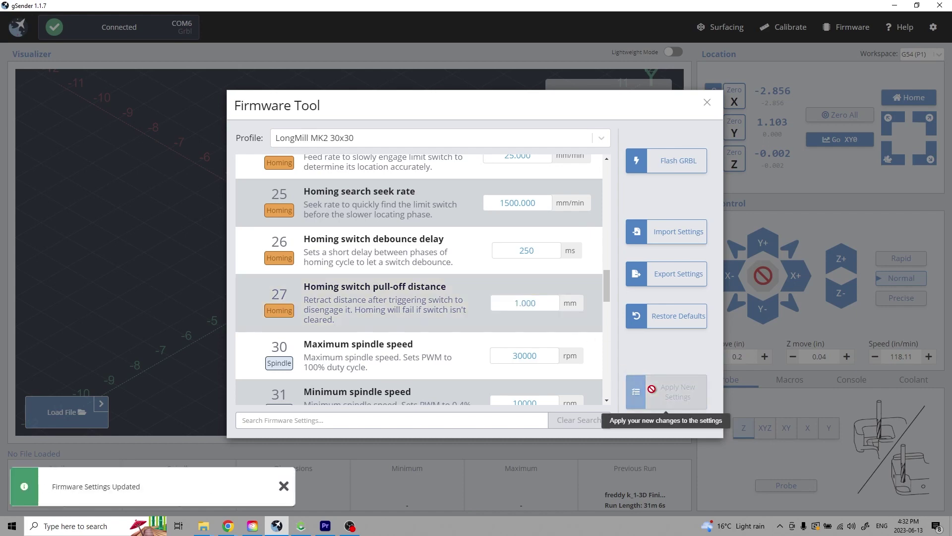
click(708, 103)
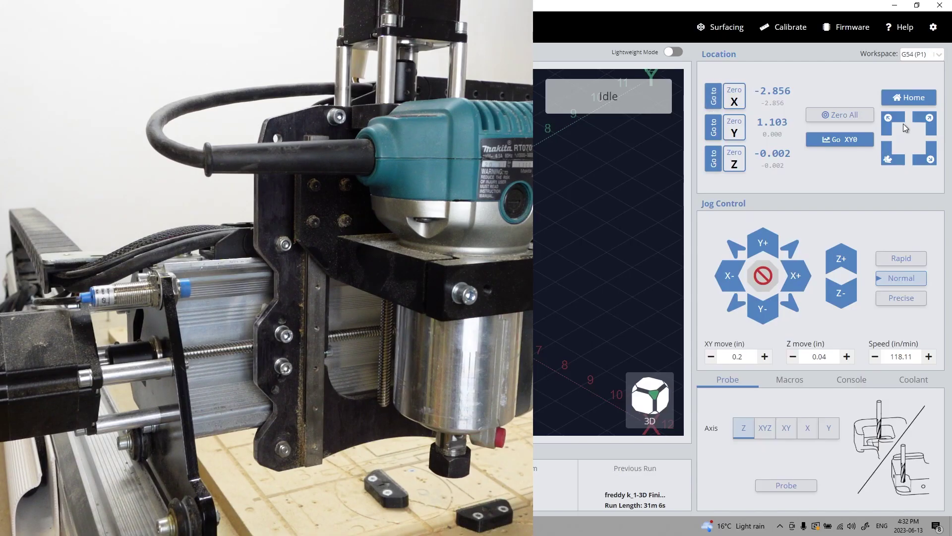
Re-home the machine with the 1 mm pull-off, then bring up the Firmware Tool
click(911, 99)
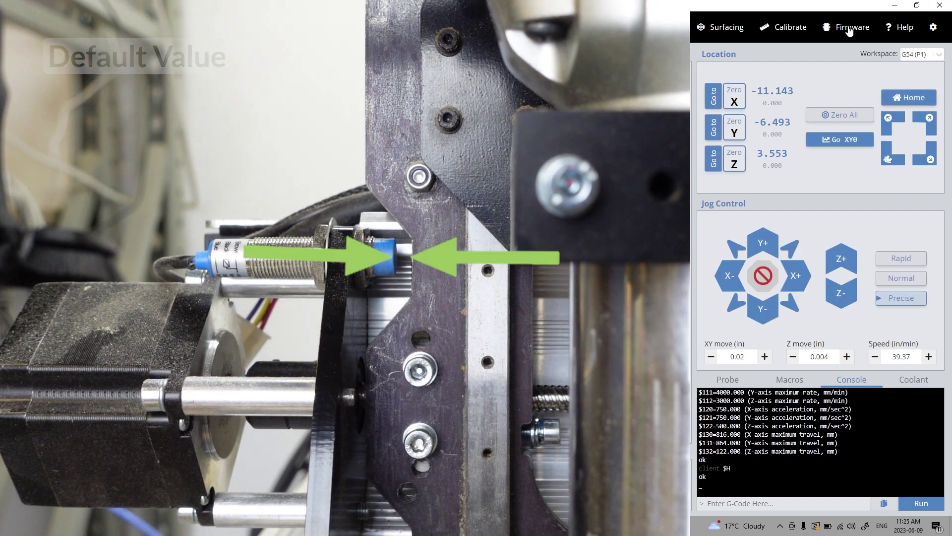
click(848, 25)
Change $27 homing pull-off distance to 10 mm and apply it to the firmware
scroll(469, 261, down, 20)
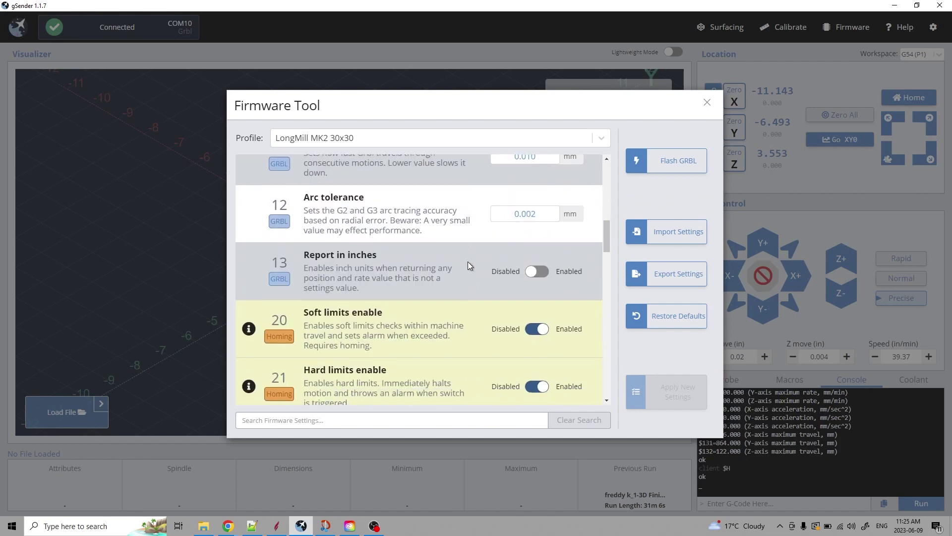
double_click(533, 343)
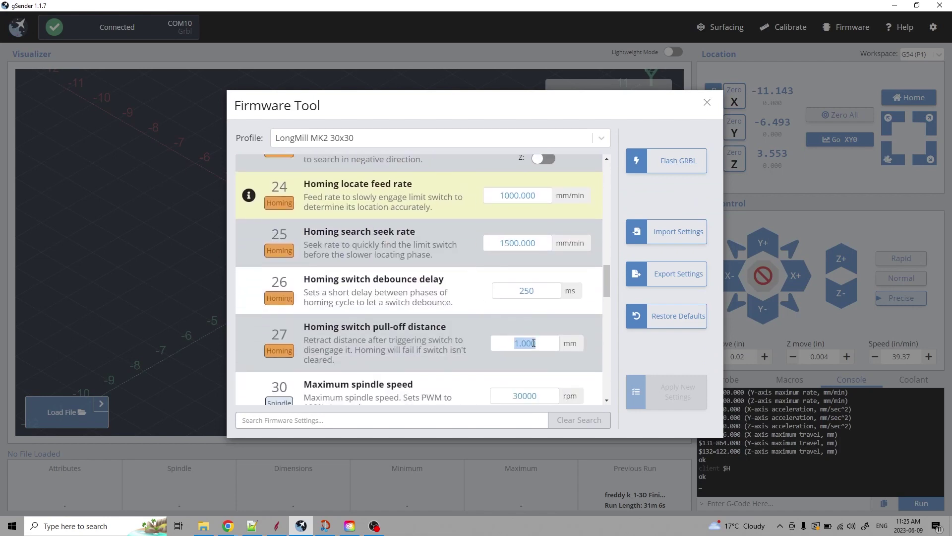
text(10)
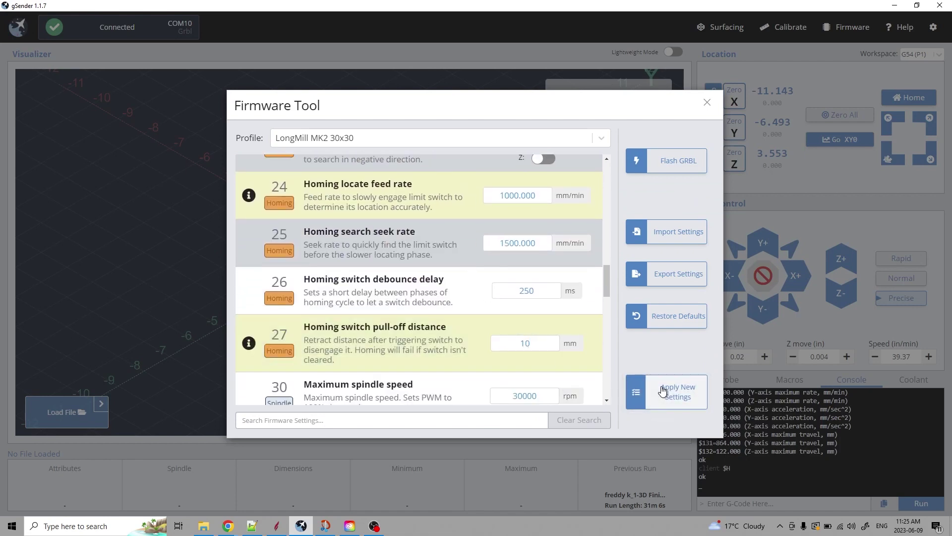
click(669, 389)
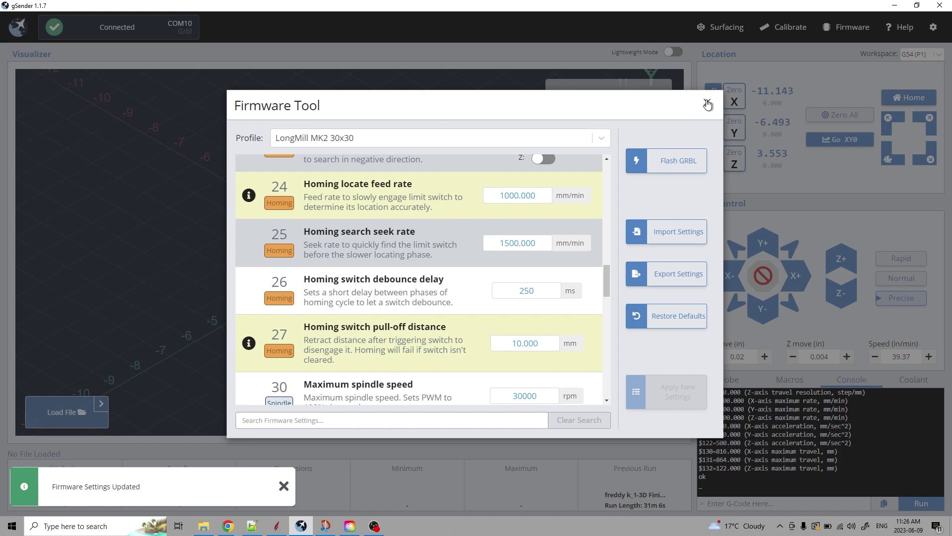